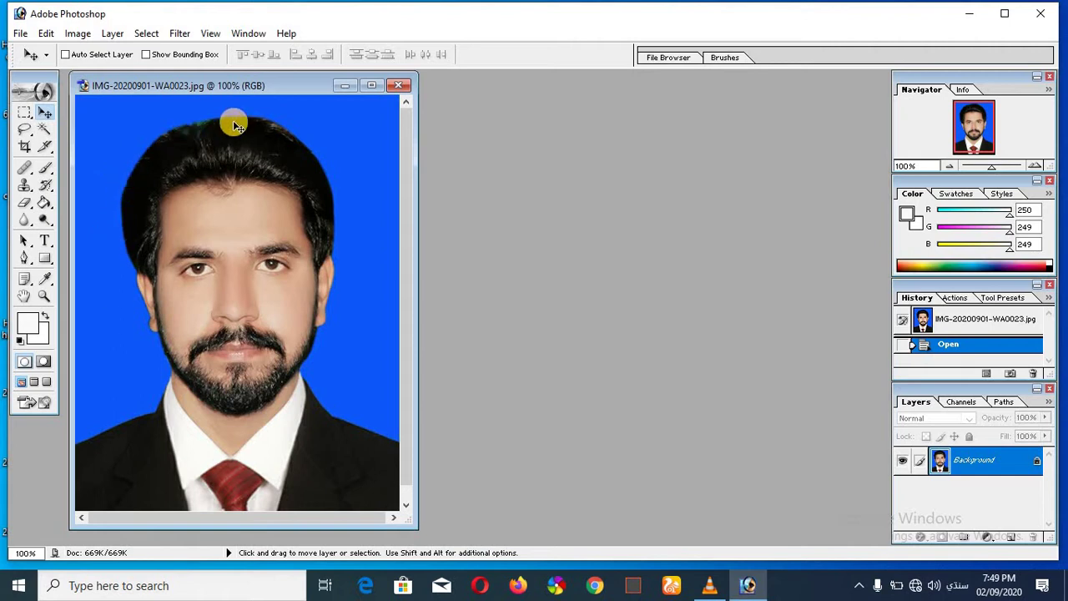
- Duplicate the portrait as IMG-20200901-WA0023 copy
right_click(285, 81)
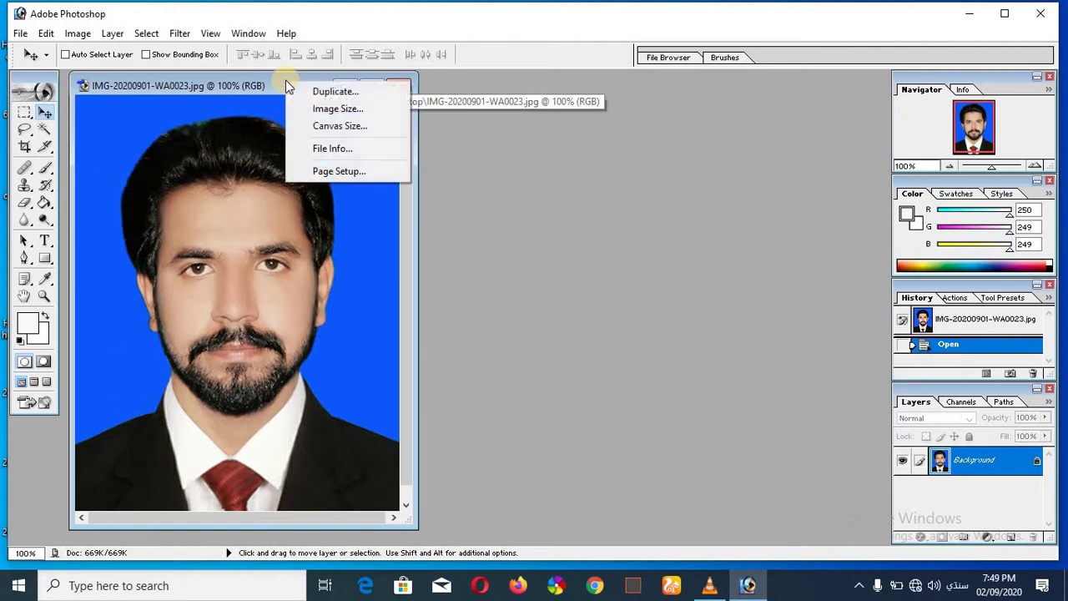
left_click(333, 91)
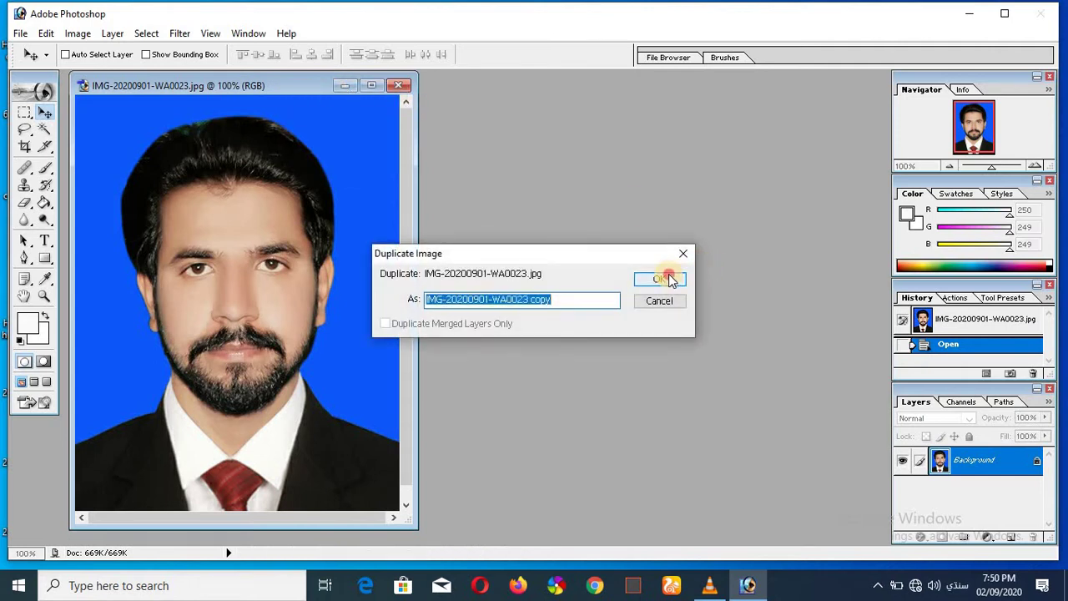
left_click(668, 278)
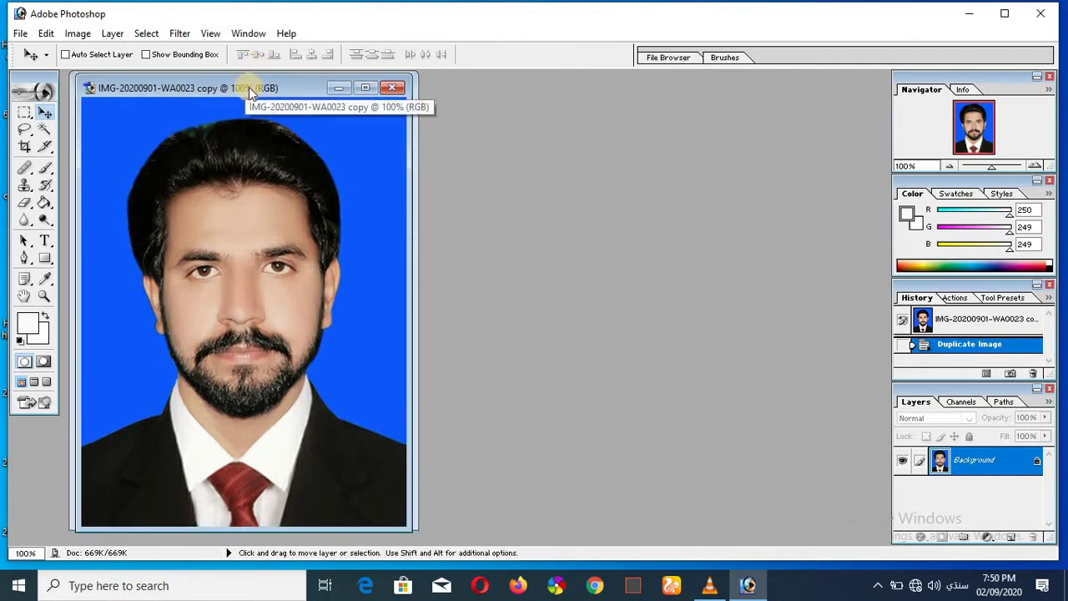
- Arrange the copy and original windows side by side, with the original in front
left_click(338, 87)
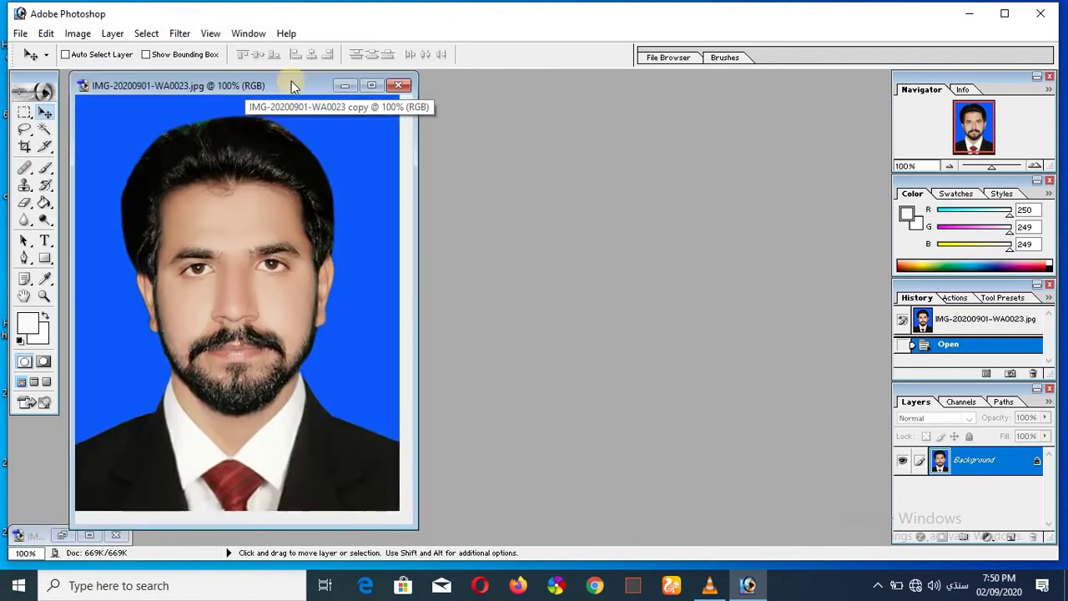
left_click_drag(222, 86, 470, 130)
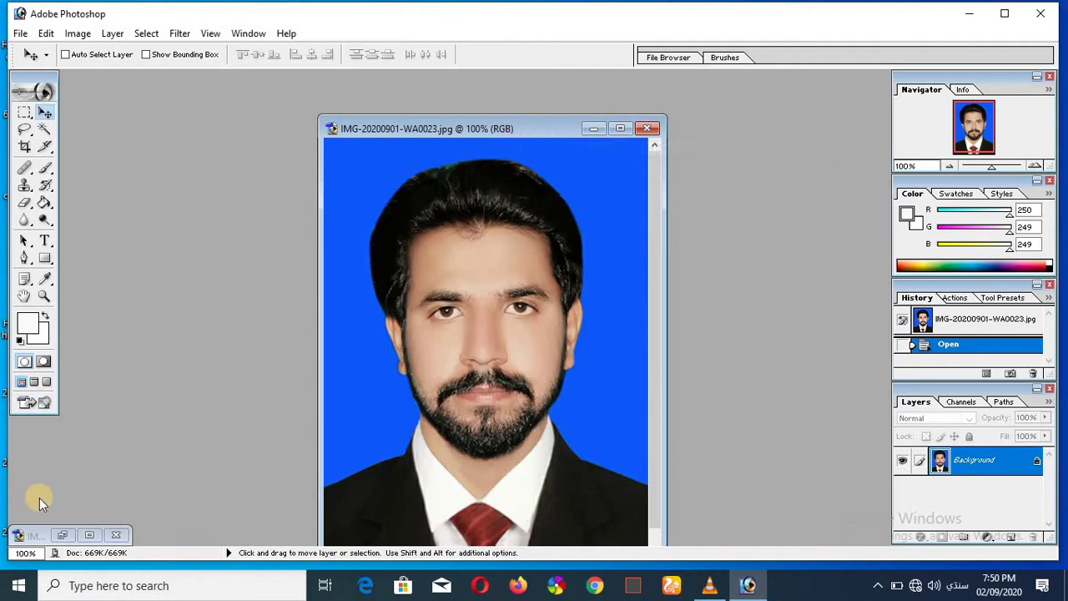
left_click(60, 534)
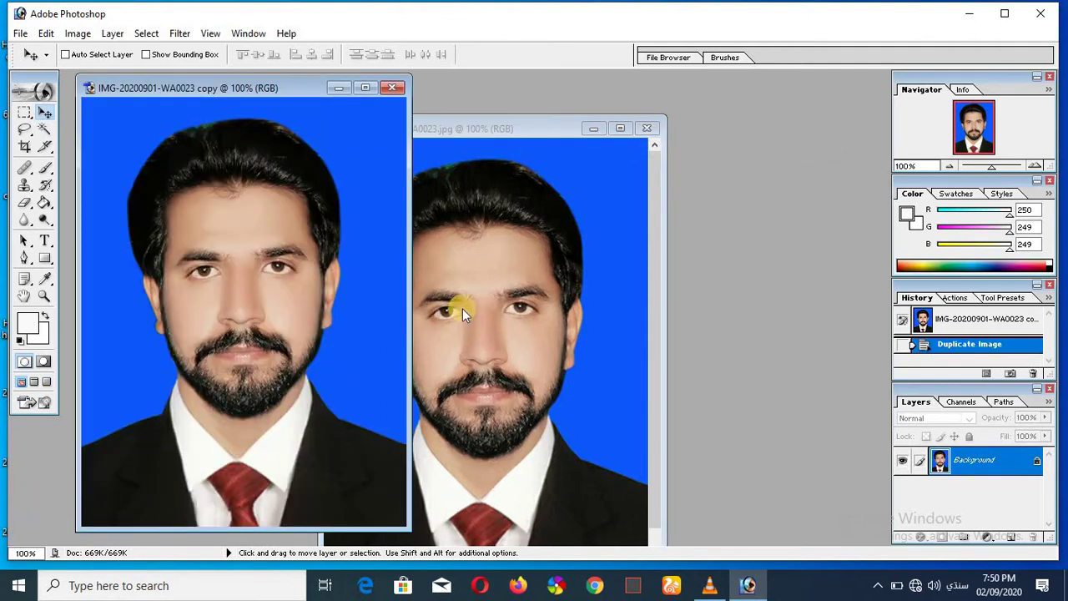
left_click(518, 306)
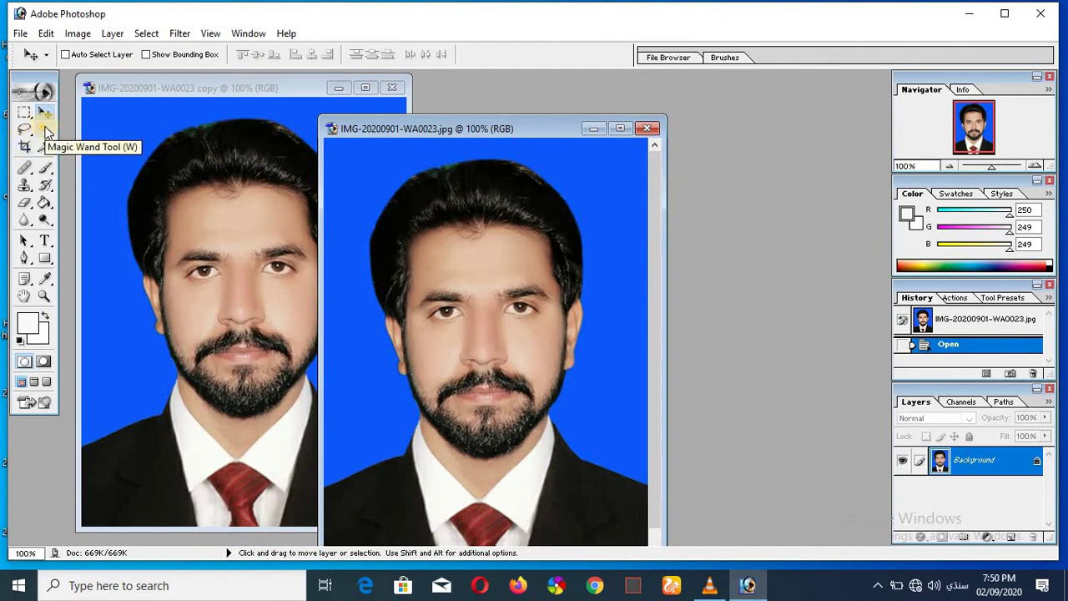
- Select the original's blue background with the Magic Wand and fill it with off-white FAF9F9
left_click(45, 129)
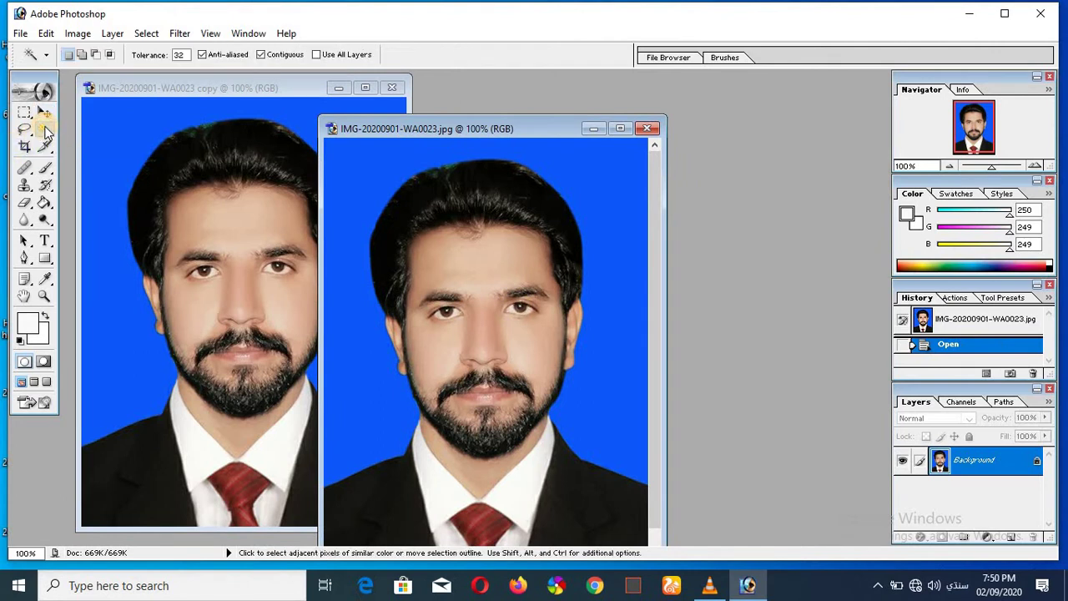
left_click(363, 180)
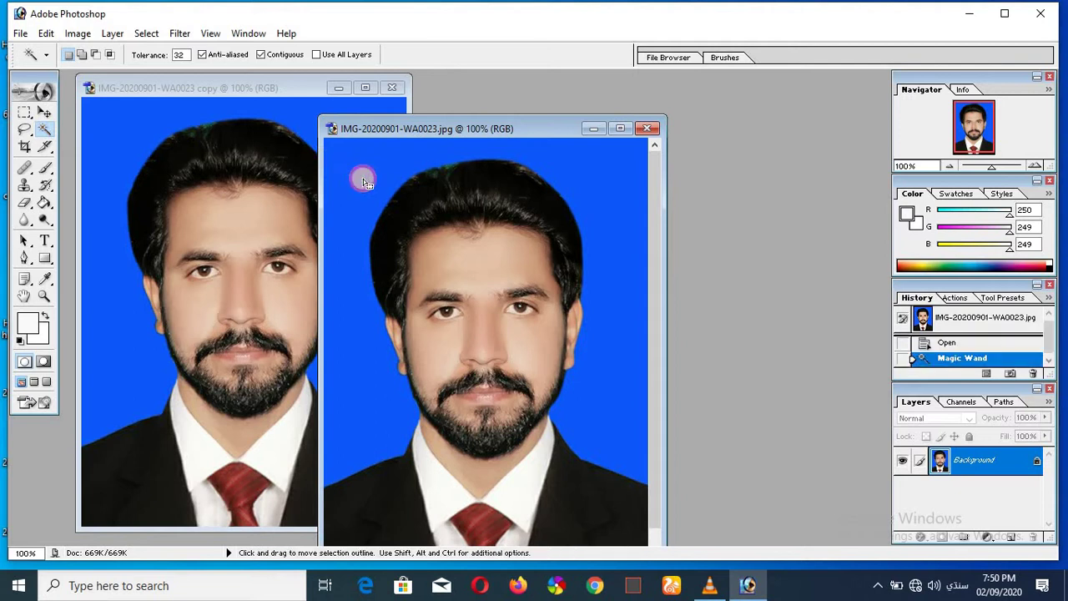
left_click(45, 204)
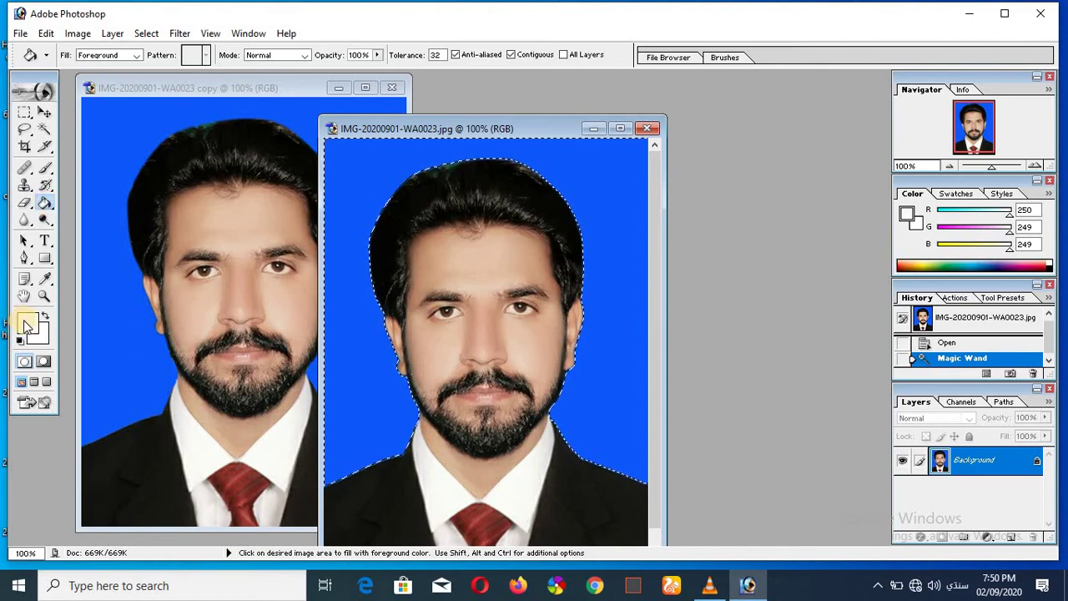
left_click(346, 159)
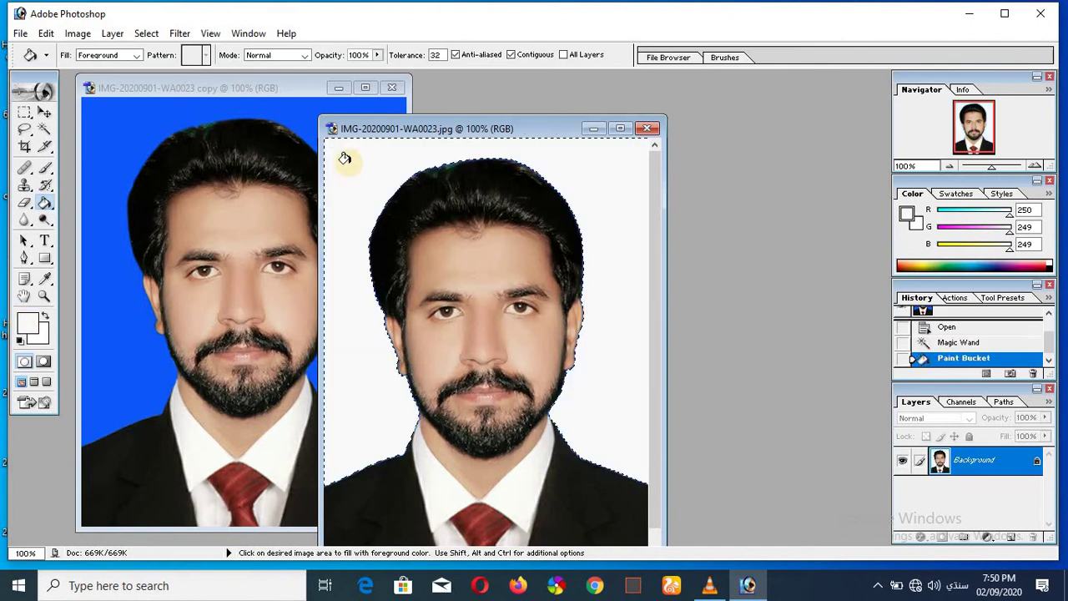
left_click(344, 159)
left_click(344, 158)
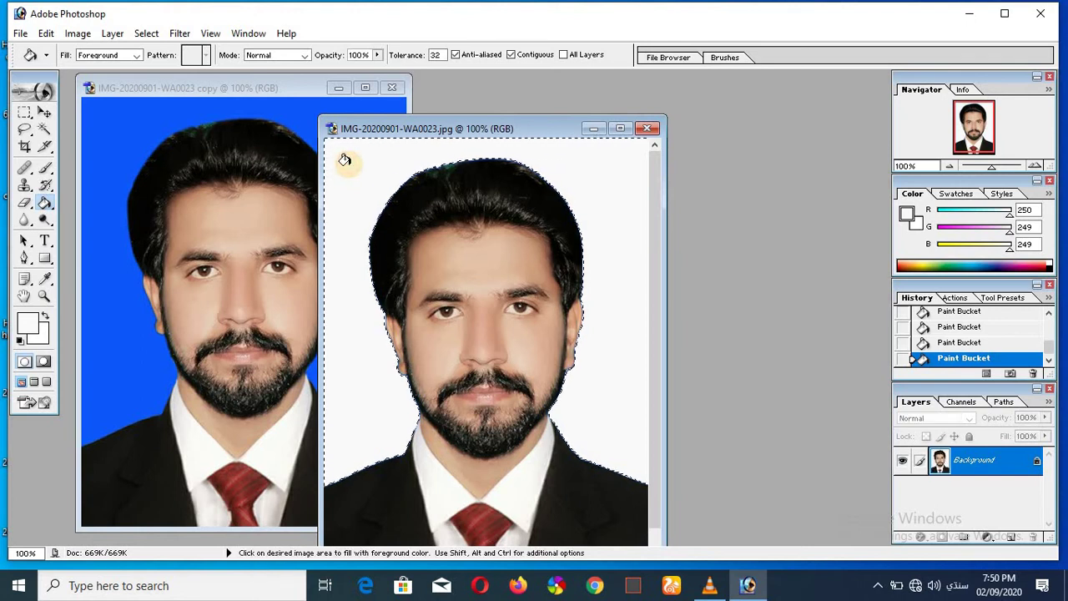
left_click(28, 325)
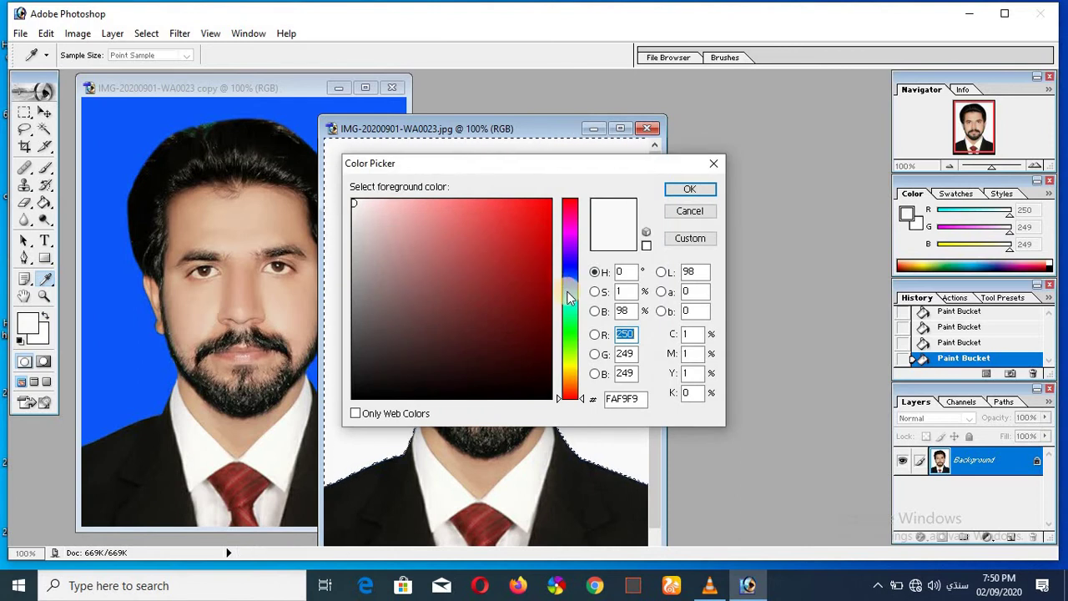
- Set the foreground colour to cyan #02E8FD and fill the selected background with it
left_click(569, 296)
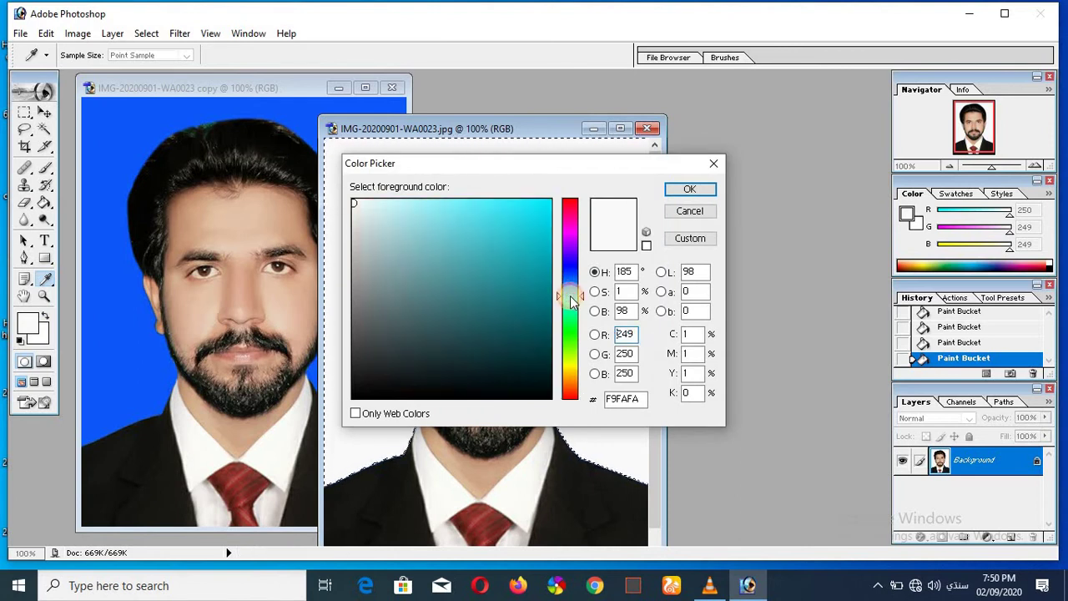
left_click(550, 200)
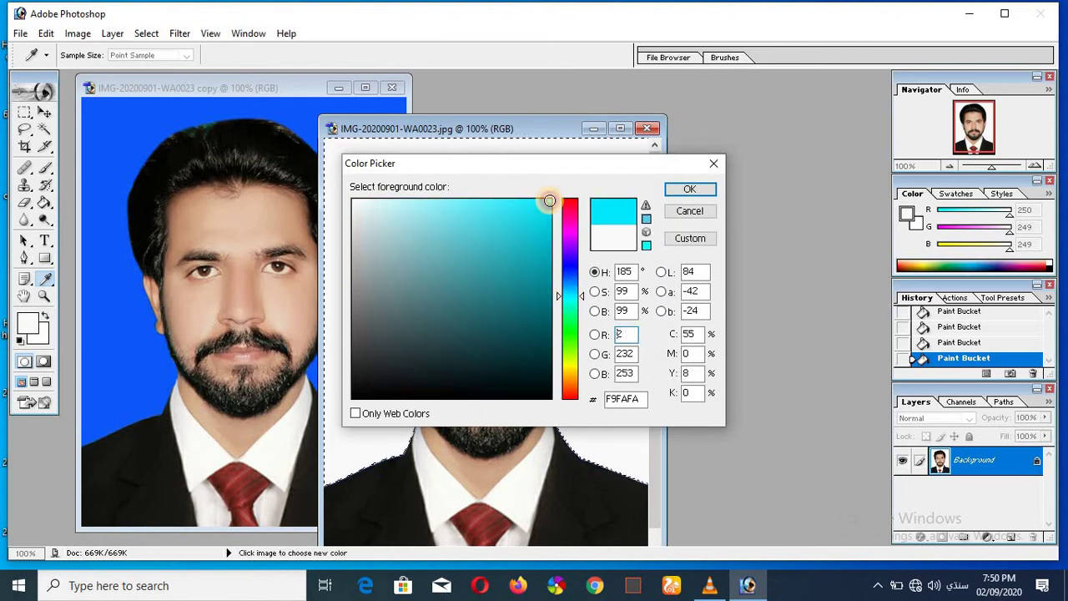
left_click(689, 189)
left_click(351, 158)
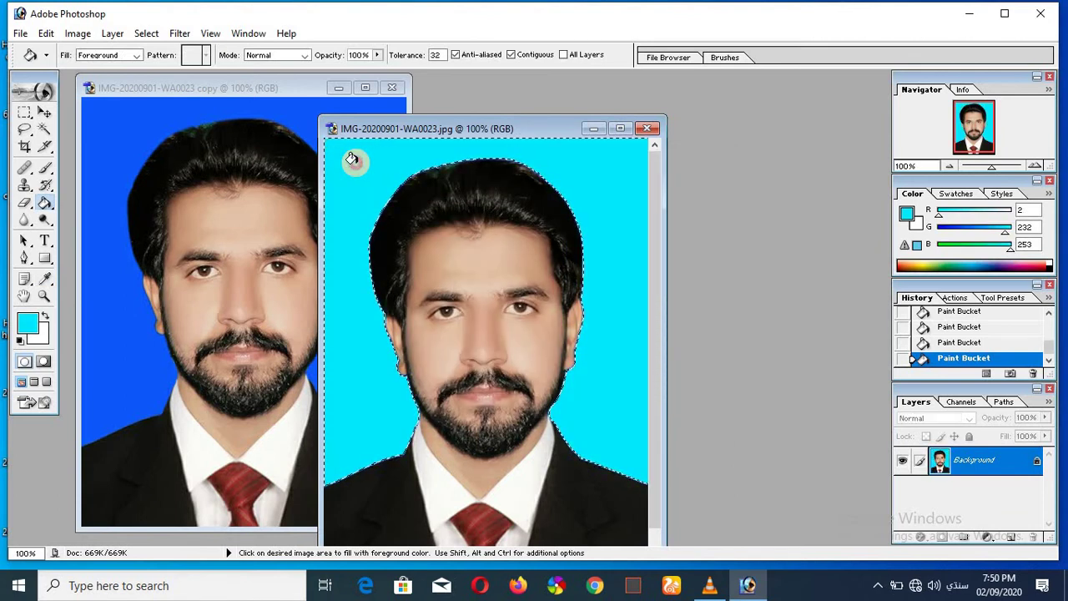
left_click(45, 112)
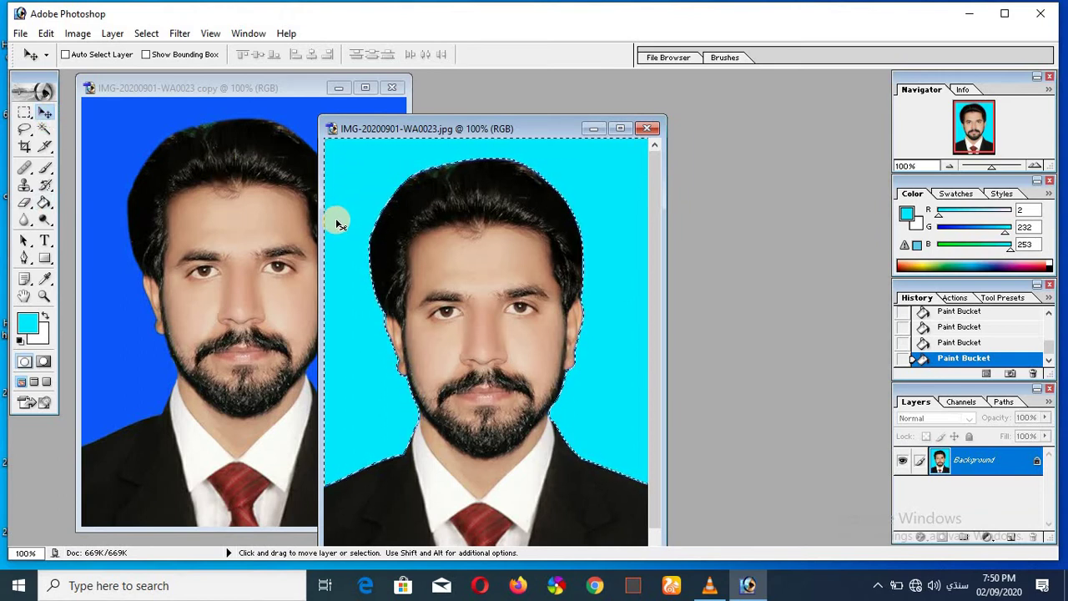
- Clear the selection on the cyan portrait
left_click(44, 129)
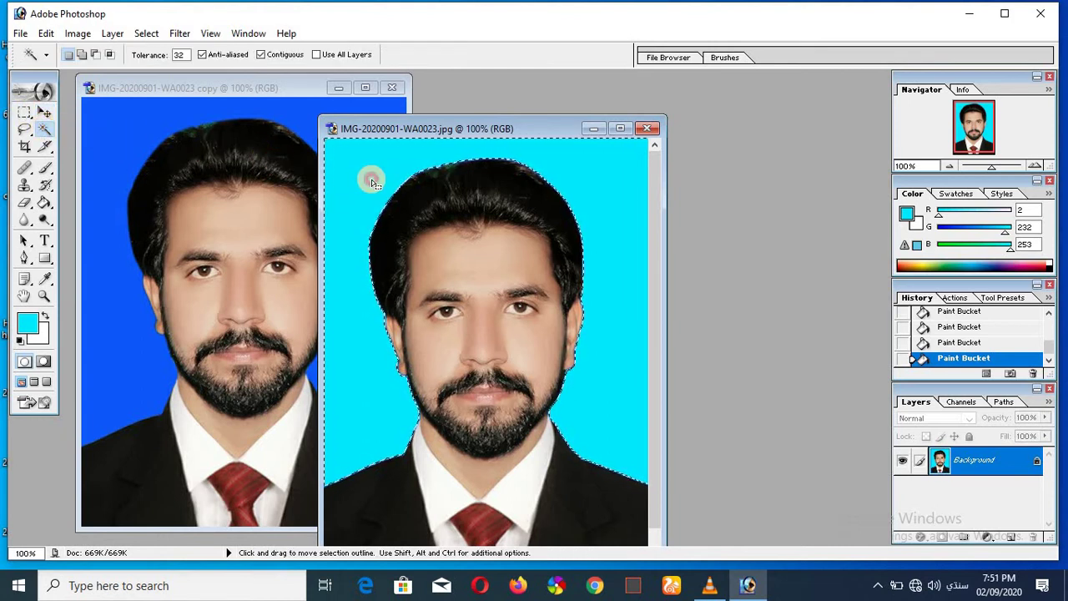
key("ctrl+d")
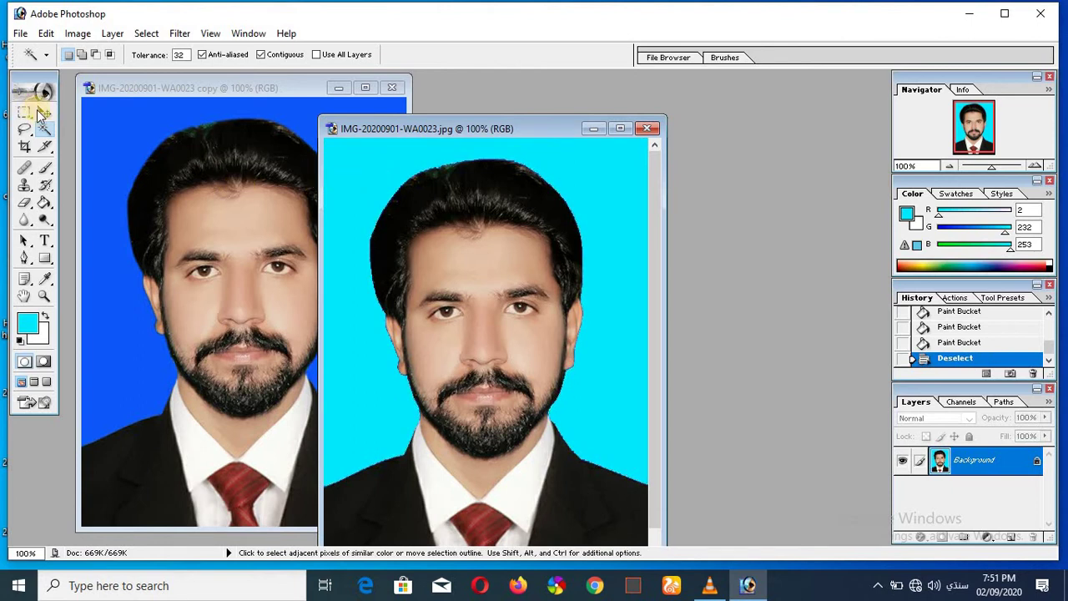
left_click(45, 113)
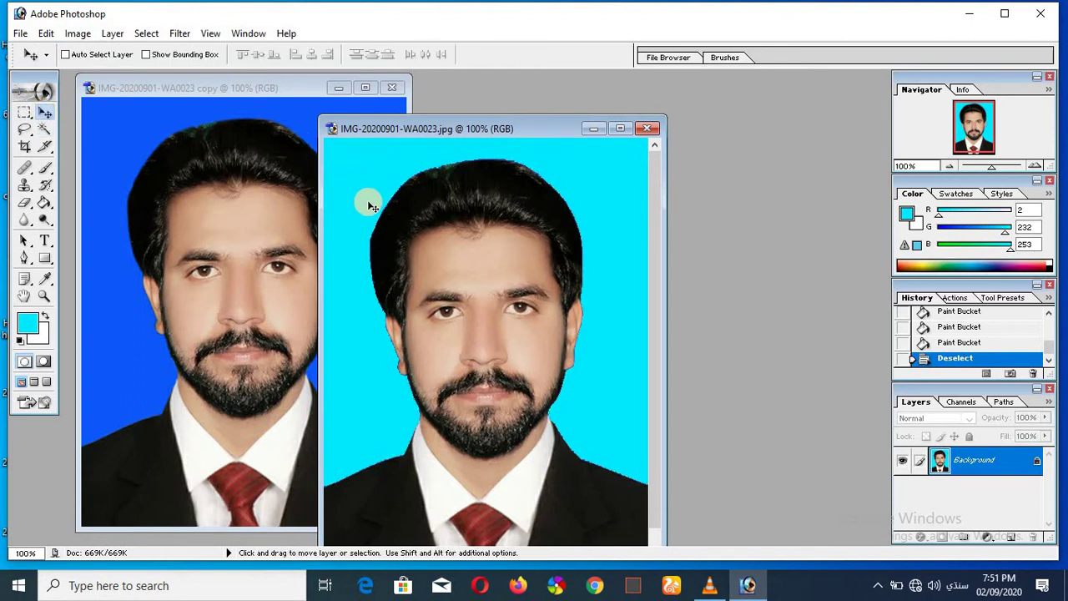
- Duplicate the cyan portrait as IMG-20200901-WA0023 copy 2
right_click(511, 128)
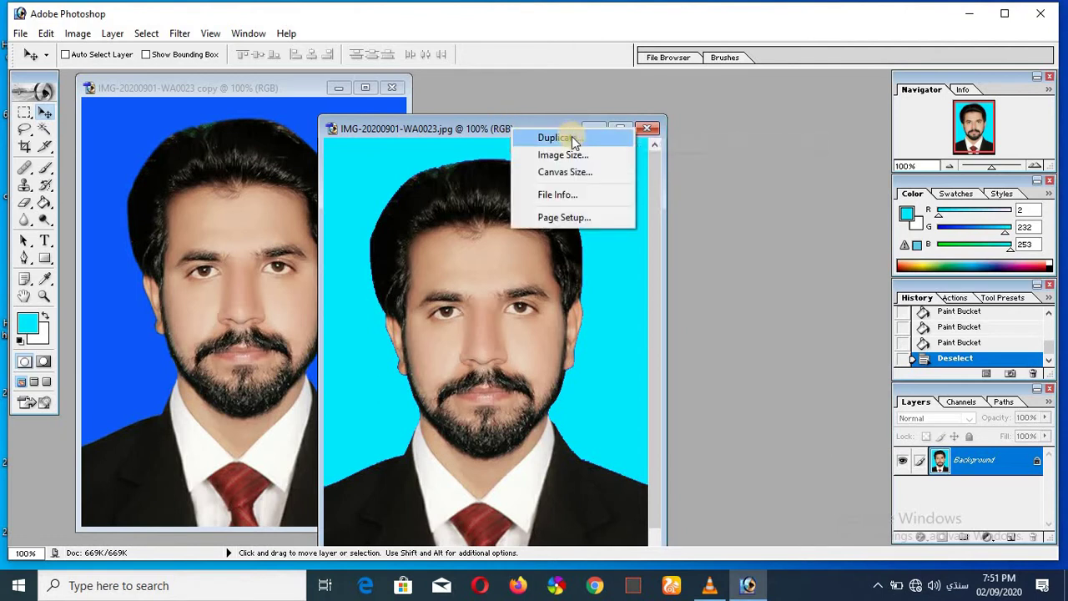
left_click(566, 138)
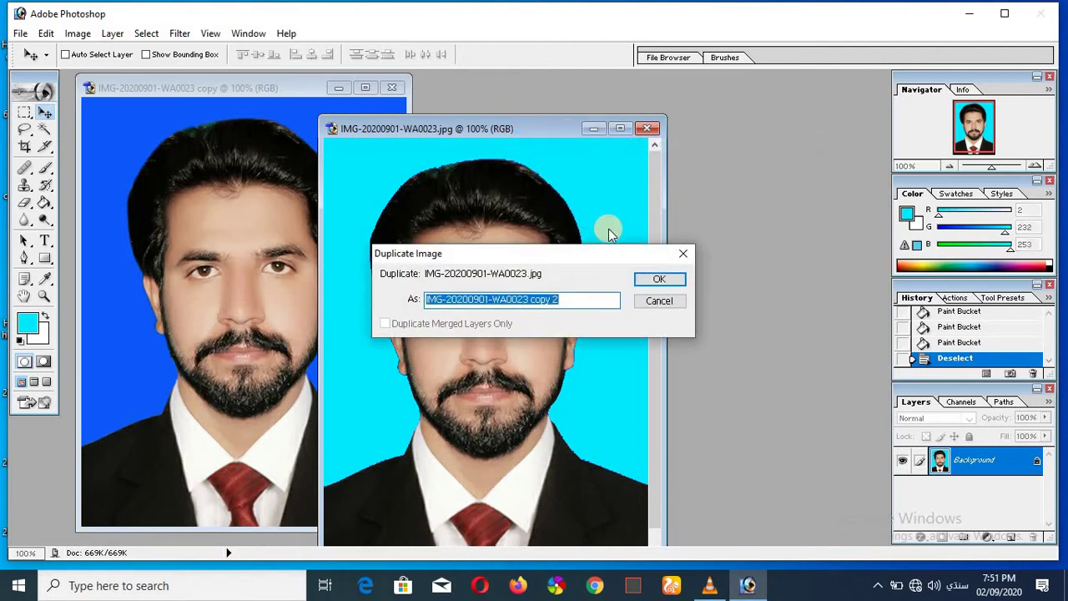
left_click(658, 278)
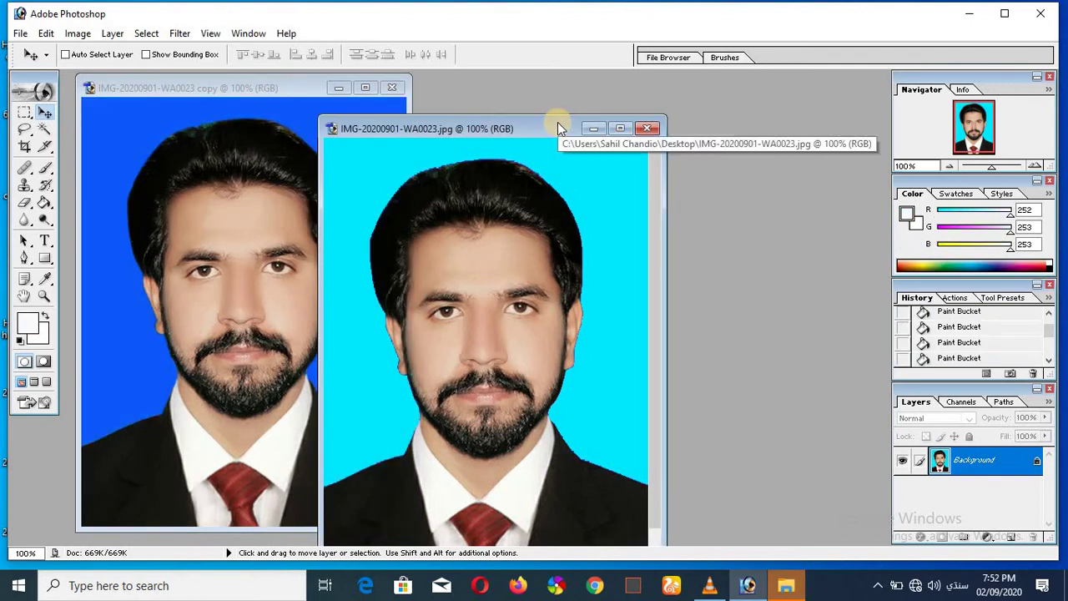
right_click(557, 122)
left_click(626, 135)
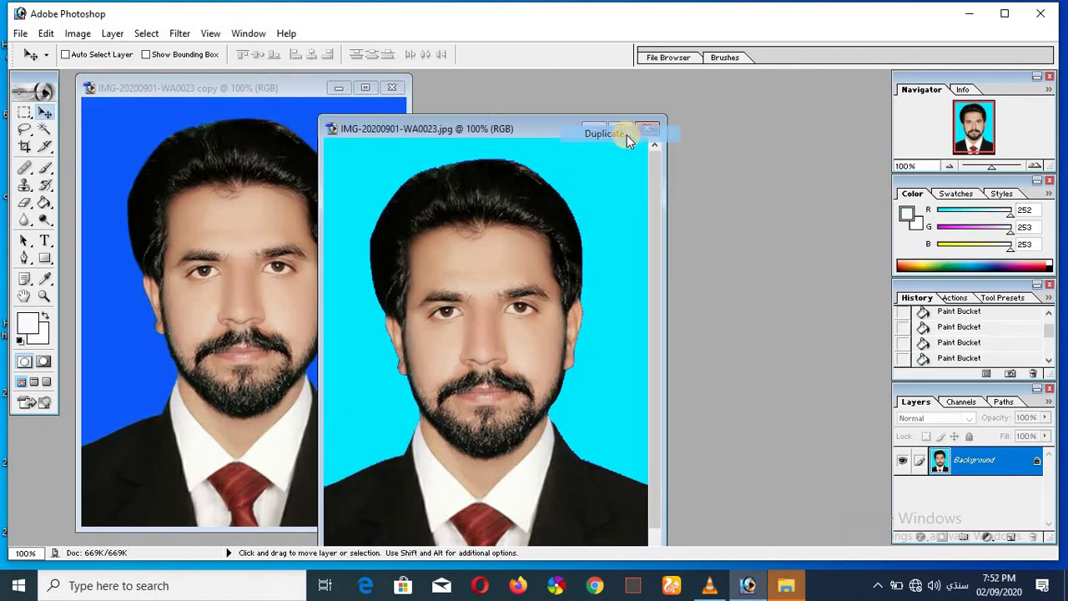
left_click(657, 282)
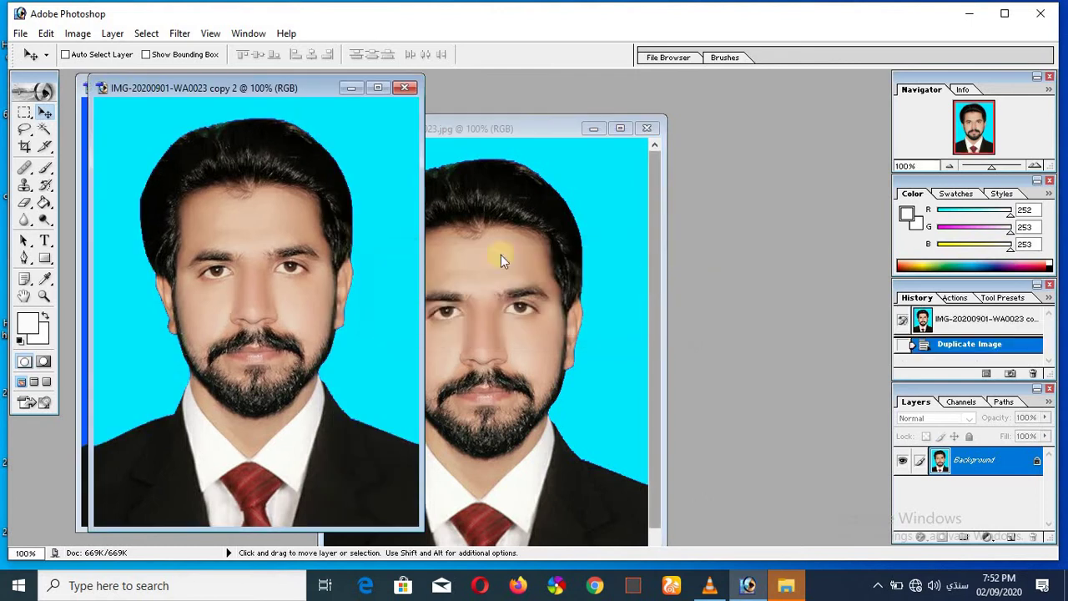
- Maximize and restore the copy 2 document window
double_click(280, 87)
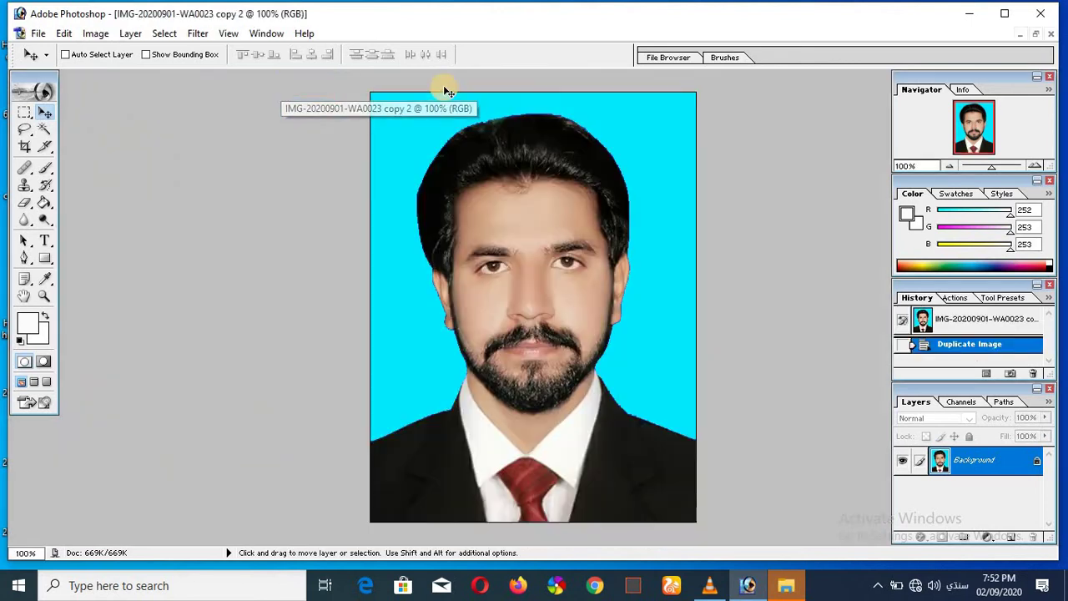
left_click(1036, 34)
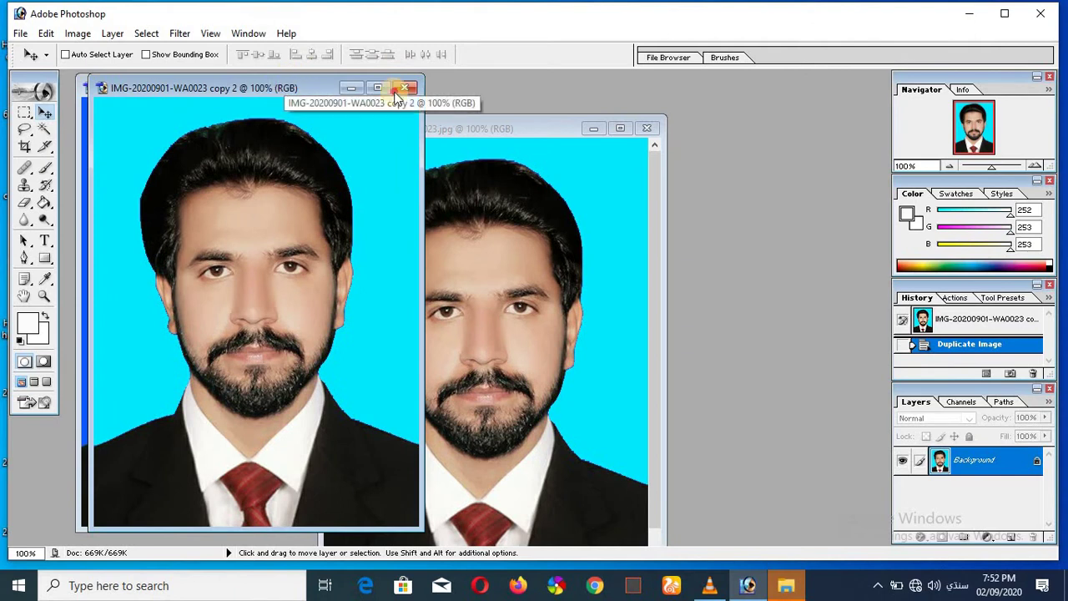
double_click(274, 89)
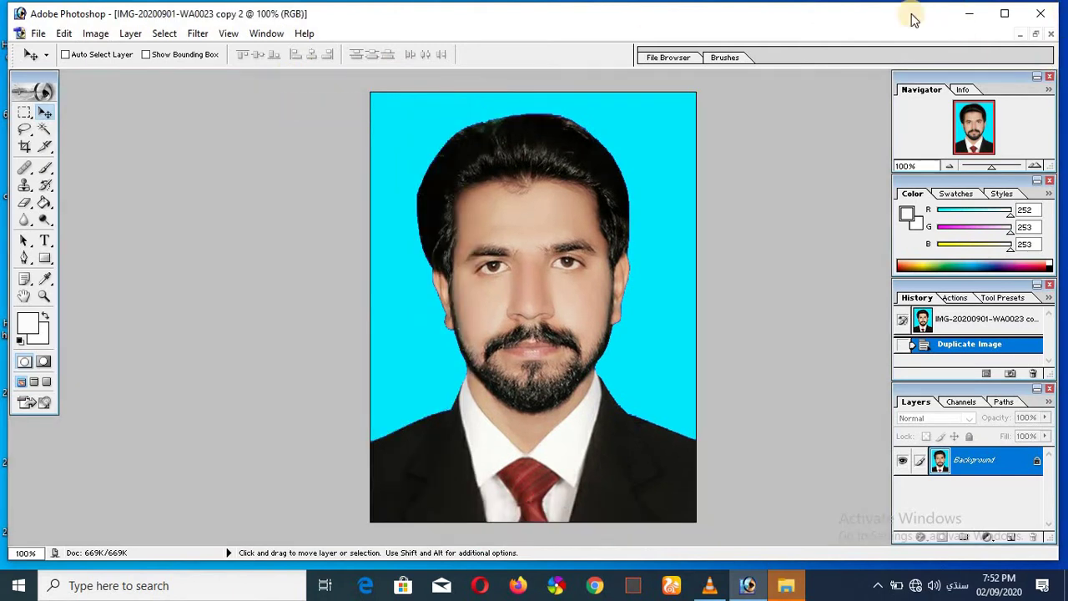
left_click(1035, 34)
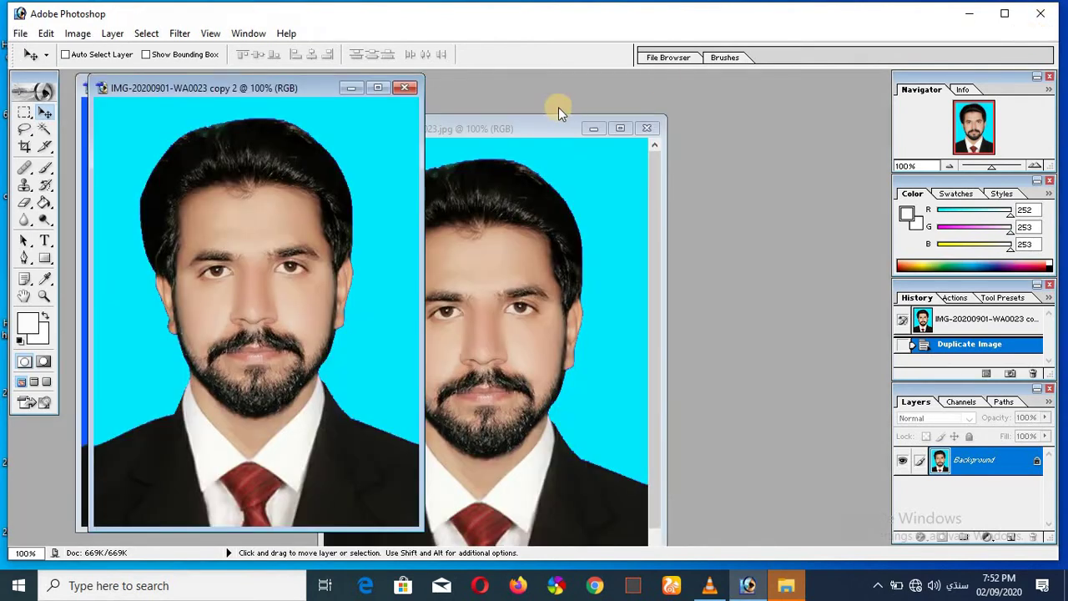
- Select copy 2's cyan background with the Magic Wand and fill it with near-white 252/253/253
left_click(44, 131)
left_click(129, 148)
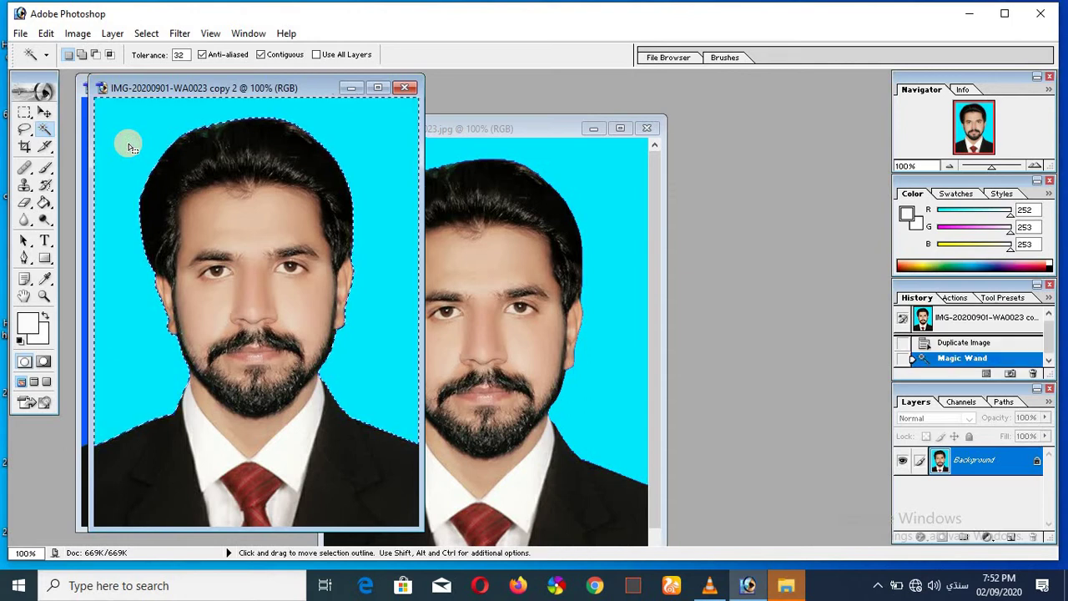
key("ctrl+d")
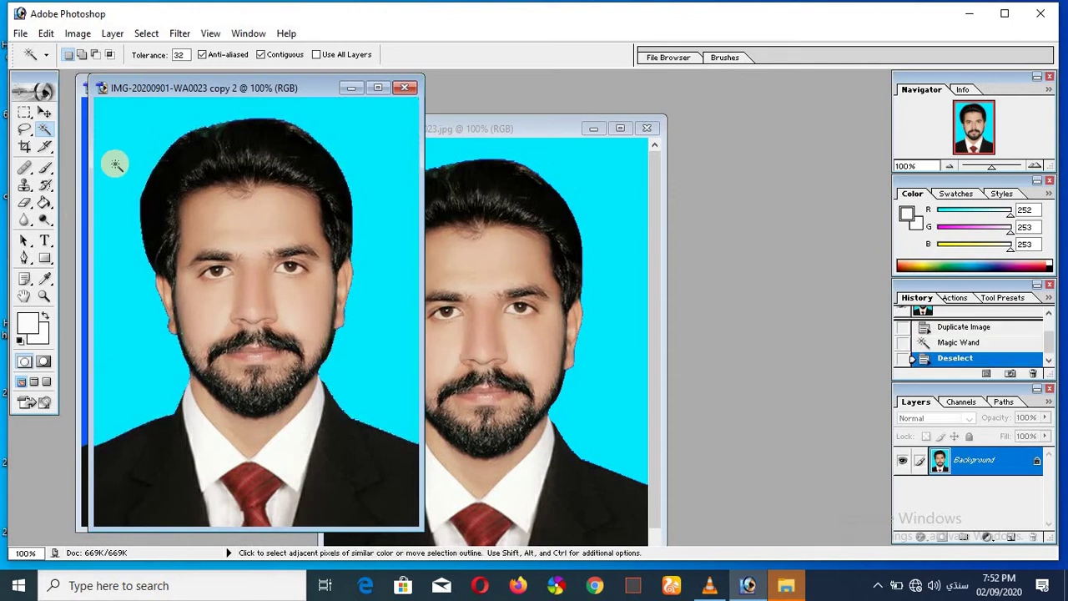
left_click(117, 167)
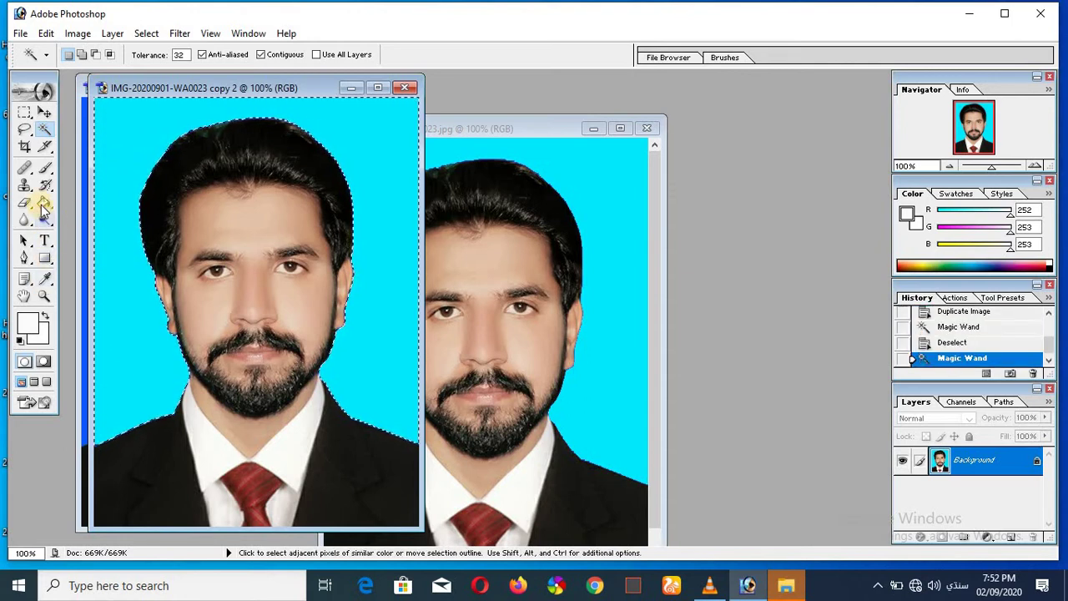
left_click(44, 186)
left_click(47, 204)
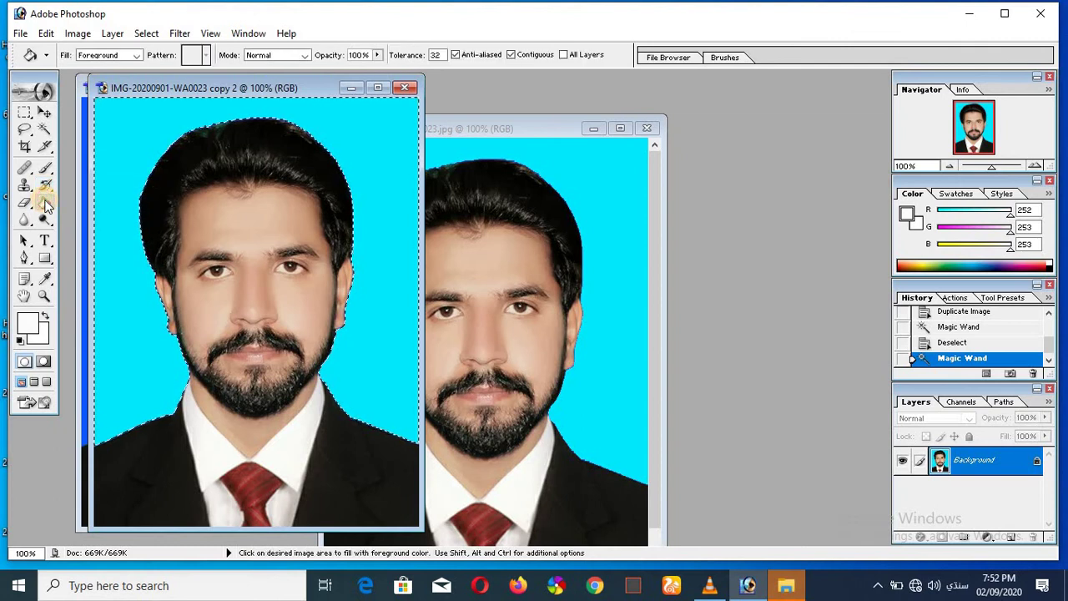
left_click(104, 159)
left_click(104, 158)
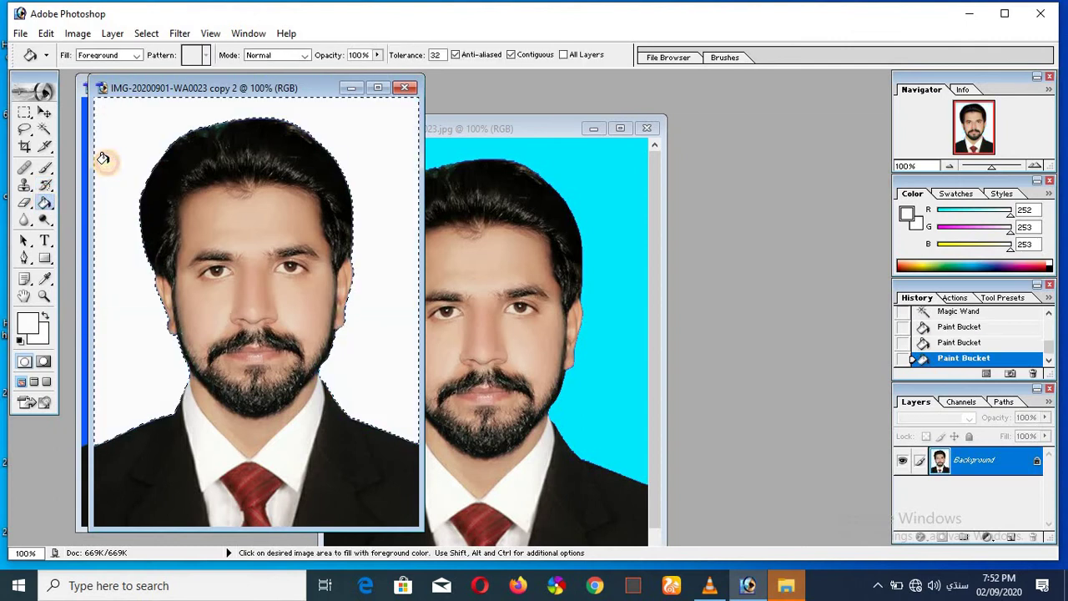
left_click(104, 159)
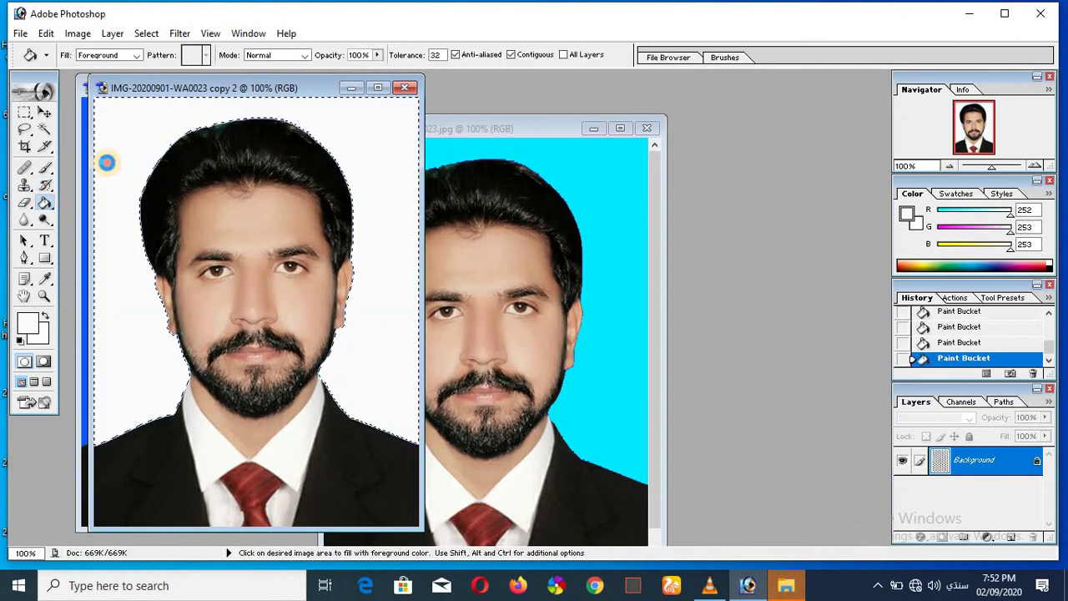
left_click(45, 114)
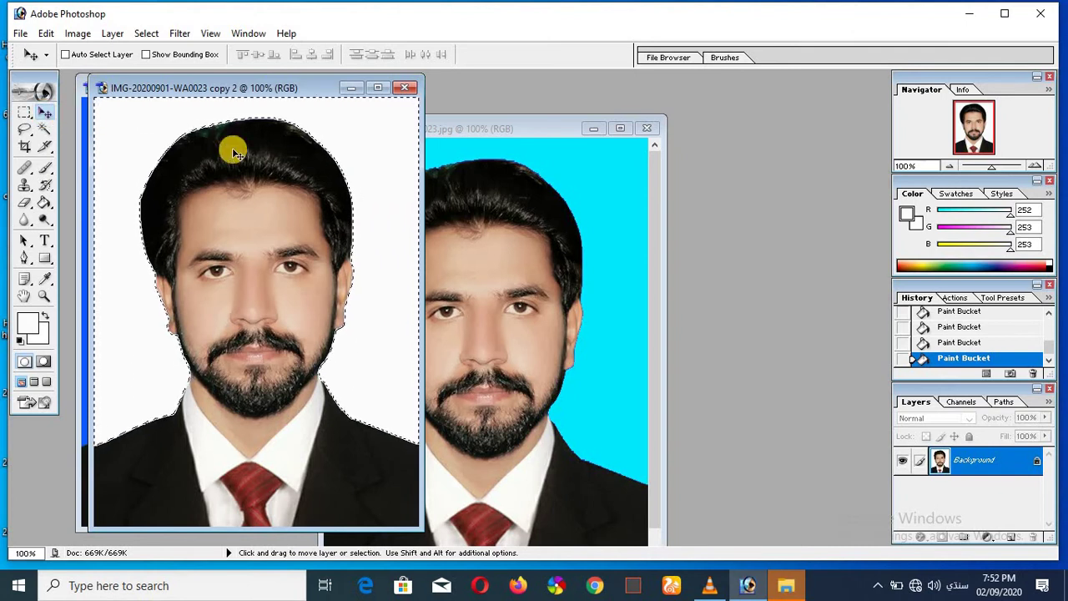
left_click(45, 129)
- Clear the selection on copy 2 and make the Blur Tool active
key("ctrl+d")
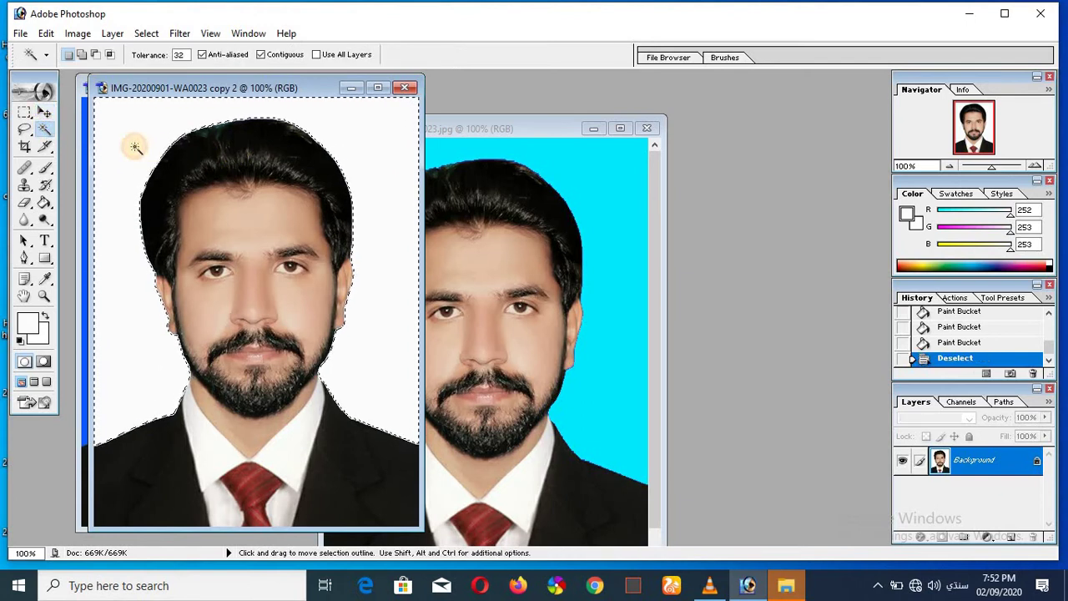
left_click(42, 114)
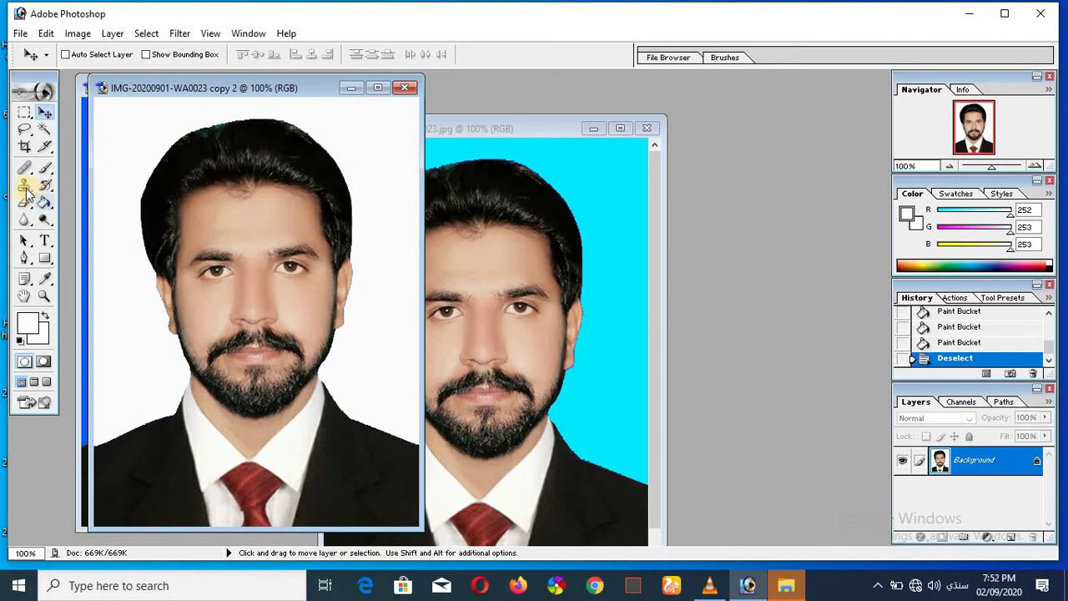
left_click(25, 222)
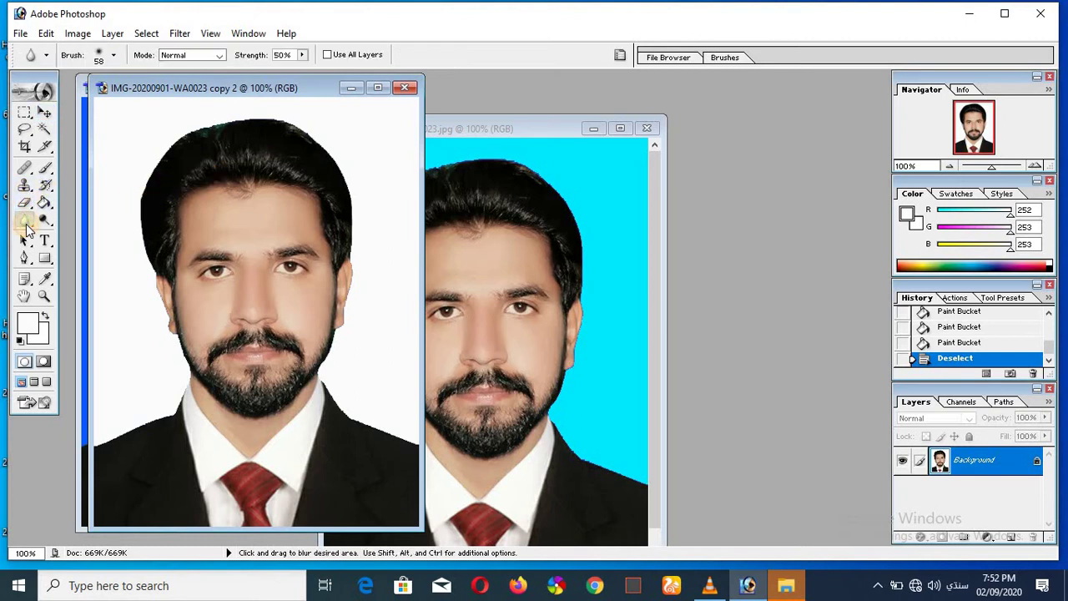
right_click(25, 222)
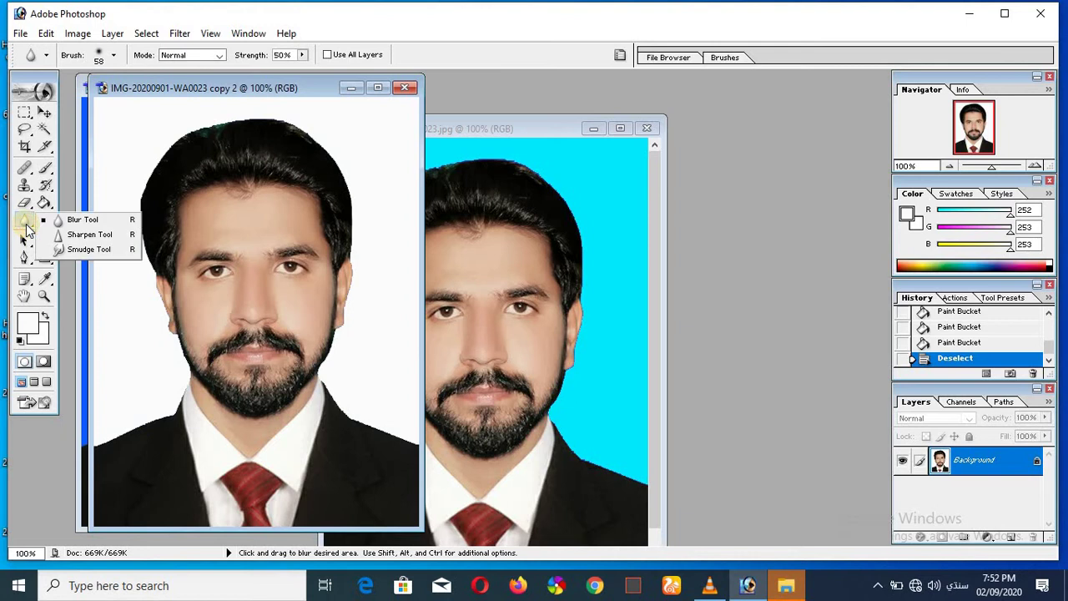
left_click(82, 221)
- Blur copy 2's left hair, jaw and collar edges
mouse_move(125, 195)
left_mouse_down()
mouse_move(141, 188)
mouse_move(172, 345)
mouse_move(157, 265)
left_mouse_up()
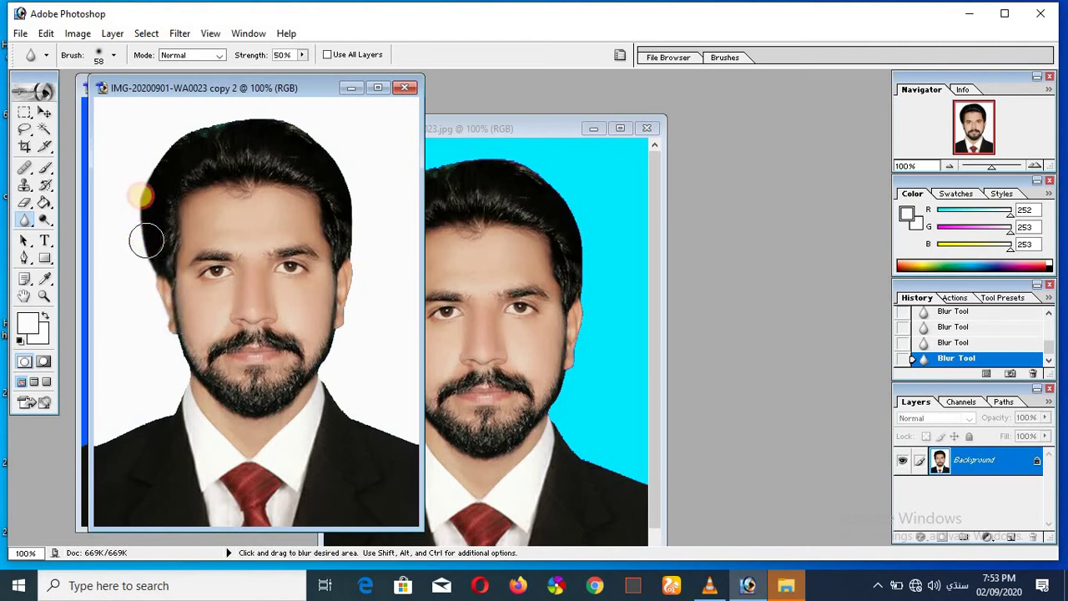
mouse_move(149, 256)
left_mouse_down()
mouse_move(143, 190)
mouse_move(172, 135)
mouse_move(275, 125)
mouse_move(314, 147)
mouse_move(331, 167)
mouse_move(351, 238)
mouse_move(351, 287)
mouse_move(323, 373)
mouse_move(352, 410)
mouse_move(405, 436)
left_mouse_up()
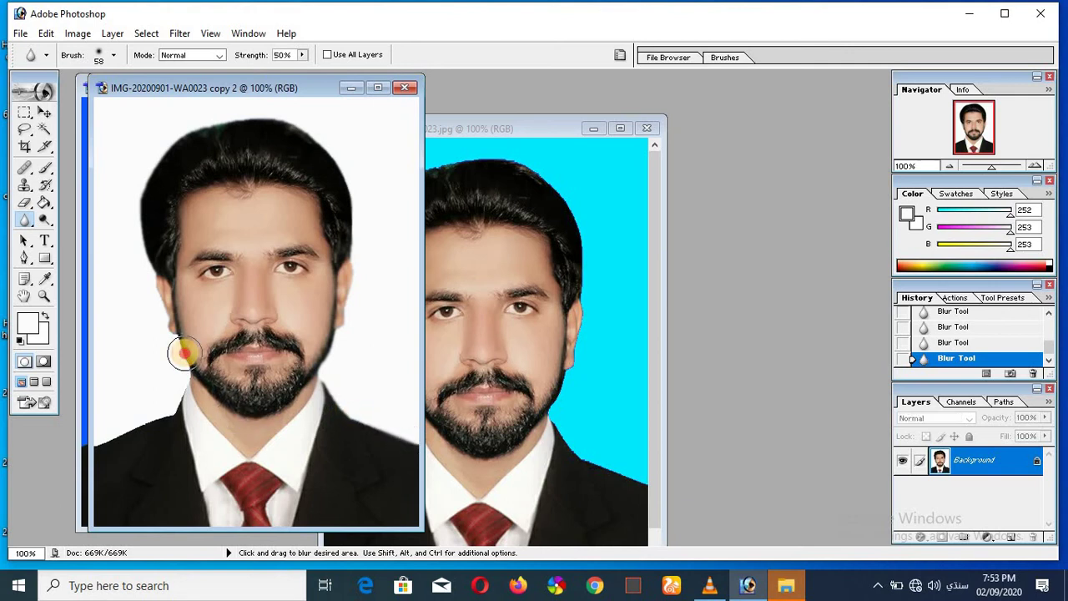
left_click_drag(184, 354, 171, 335)
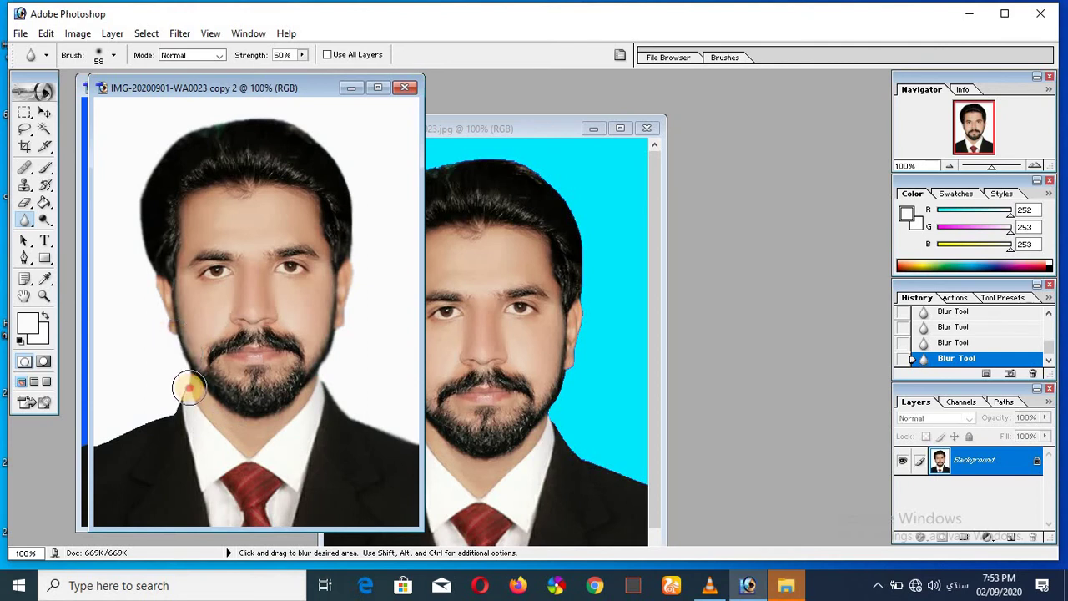
mouse_move(189, 388)
left_mouse_down()
mouse_move(175, 408)
mouse_move(105, 432)
left_mouse_up()
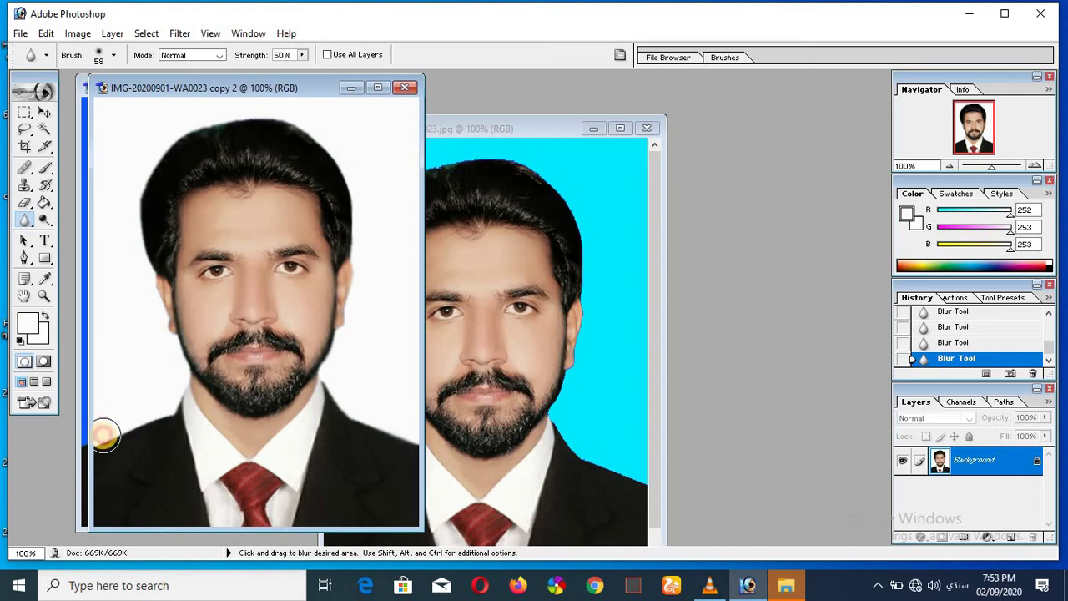
left_click(561, 274)
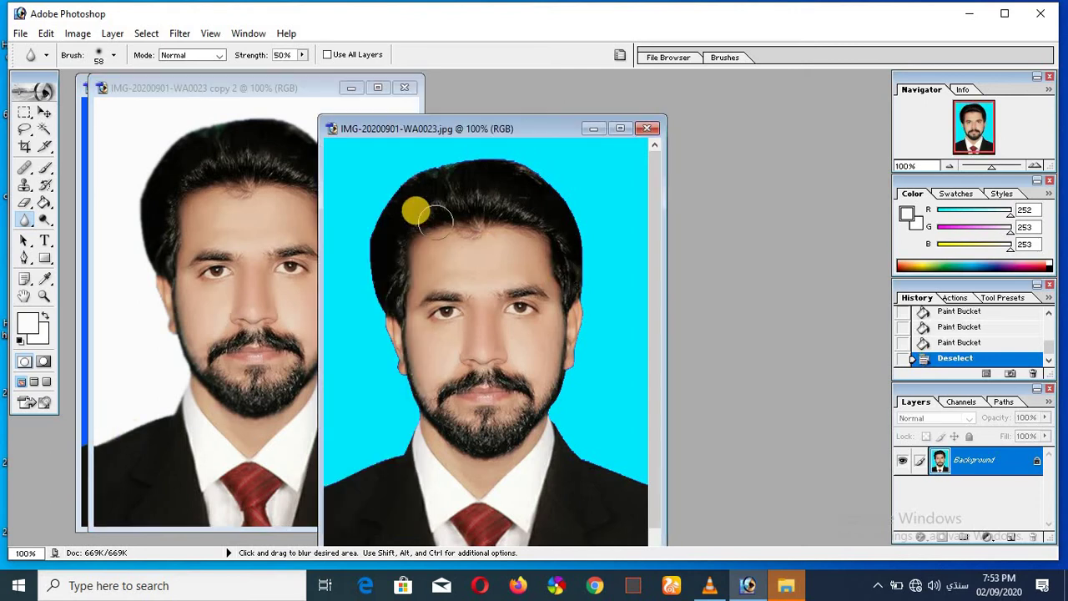
- Blur the cyan original's hair outline, right hairline to the ear, and shoulder edge
mouse_move(396, 195)
left_mouse_down()
mouse_move(376, 288)
mouse_move(391, 323)
left_mouse_up()
left_click_drag(389, 318, 375, 247)
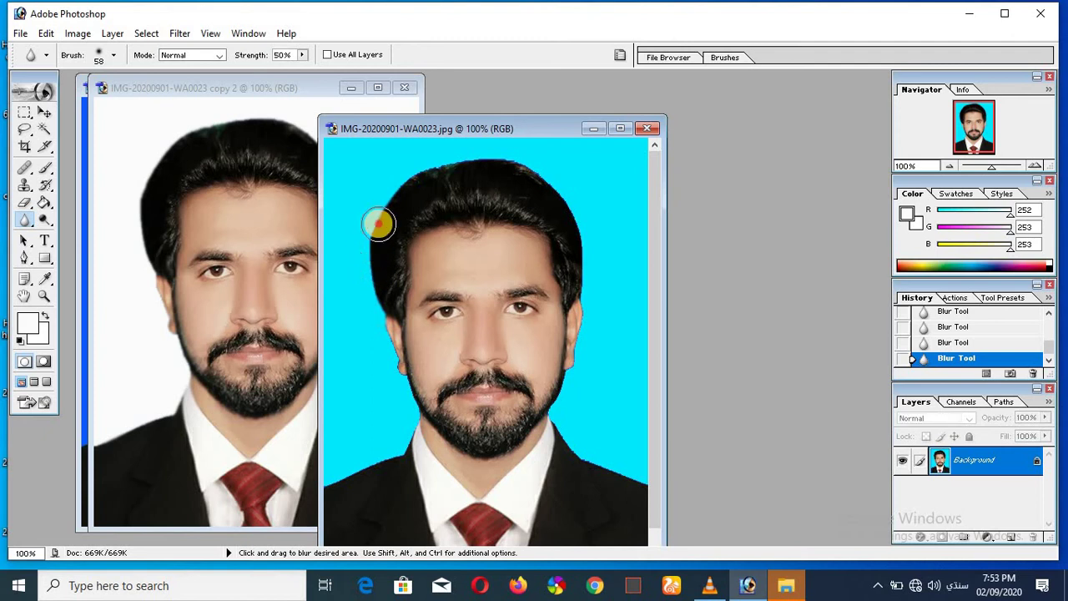
mouse_move(431, 158)
left_mouse_down()
mouse_move(424, 166)
mouse_move(487, 169)
left_mouse_up()
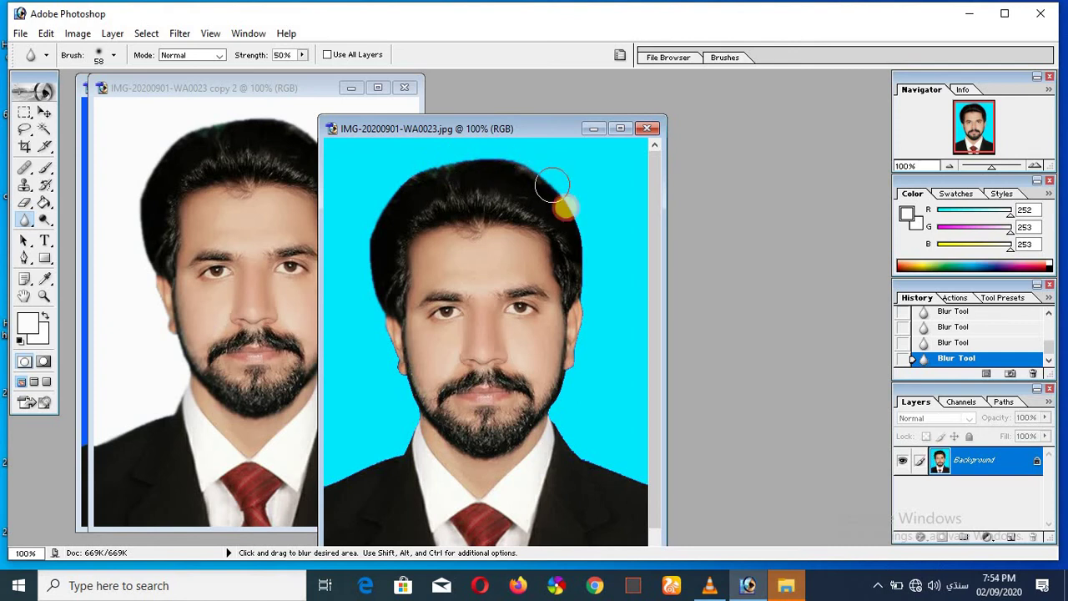
left_click_drag(561, 203, 572, 247)
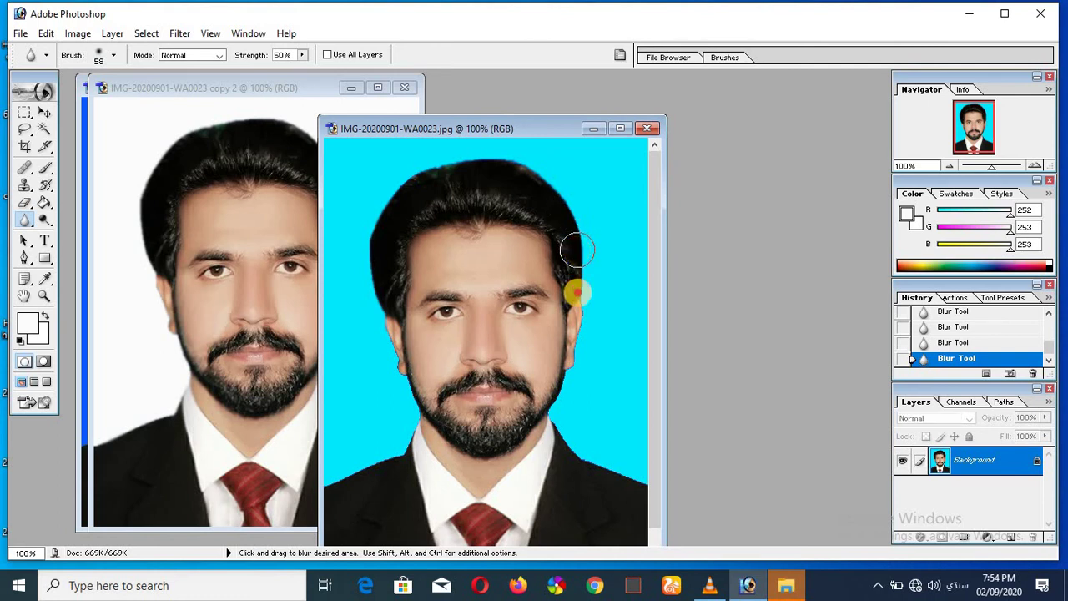
mouse_move(576, 290)
left_mouse_down()
mouse_move(571, 360)
mouse_move(545, 415)
mouse_move(610, 465)
left_mouse_up()
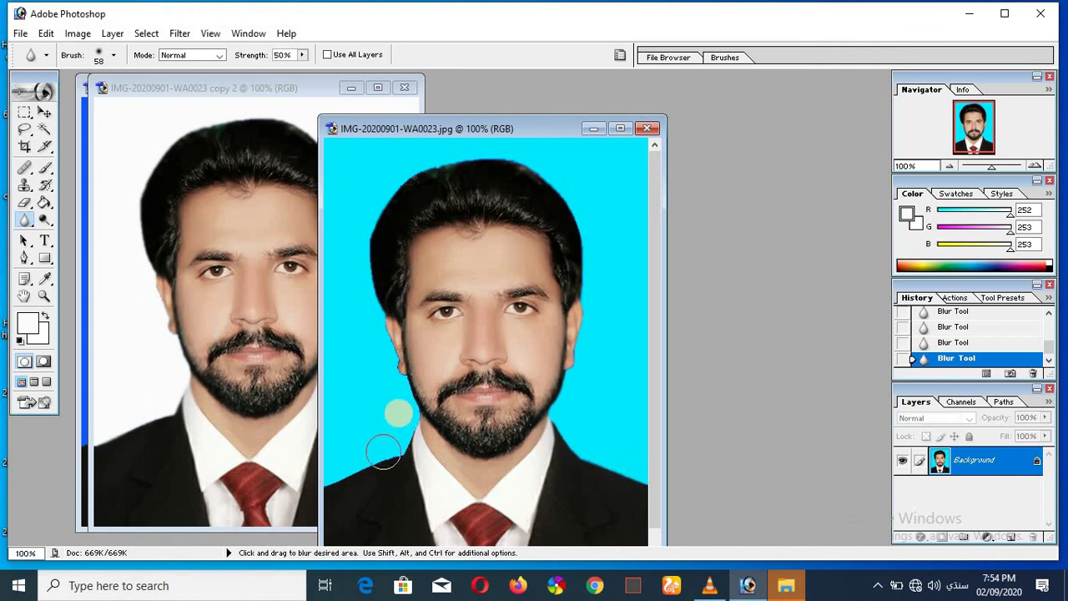
mouse_move(610, 465)
left_mouse_down()
mouse_move(419, 401)
mouse_move(394, 322)
mouse_move(392, 357)
mouse_move(420, 413)
mouse_move(405, 438)
mouse_move(330, 481)
left_mouse_up()
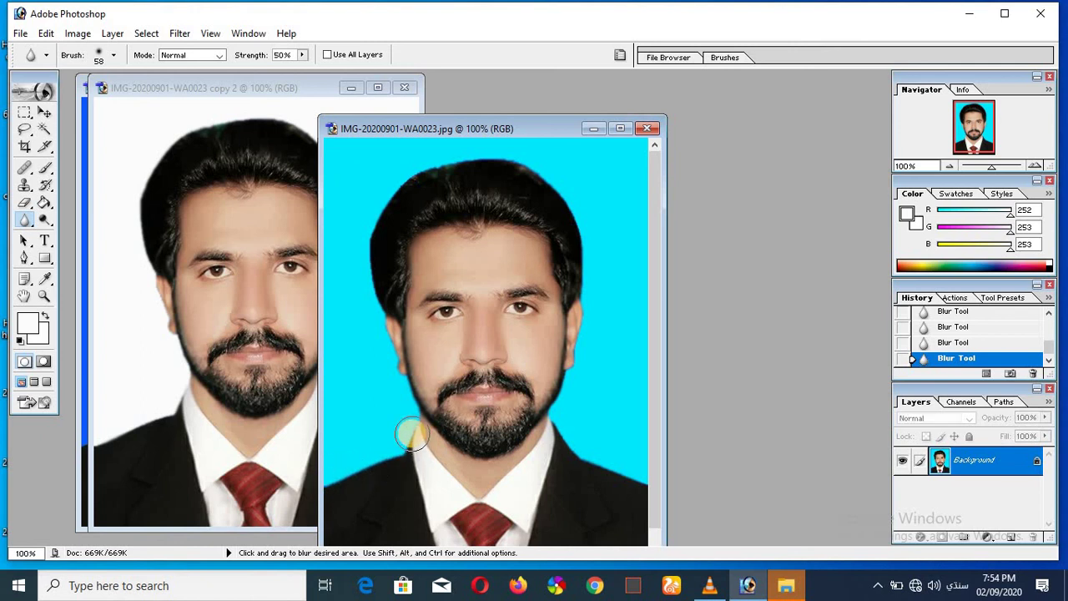
left_click(45, 117)
left_click(261, 200)
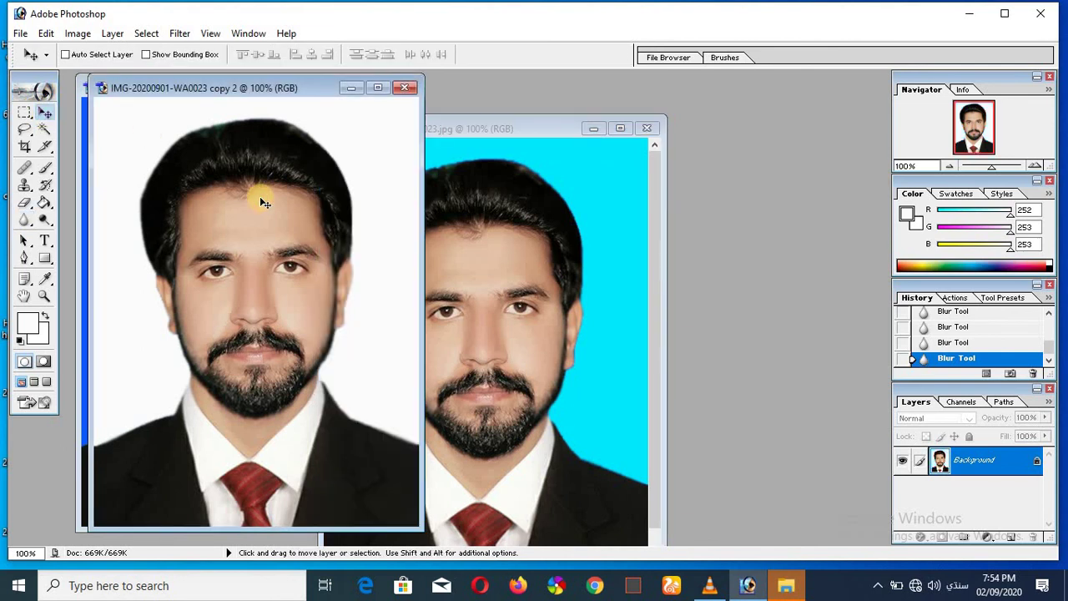